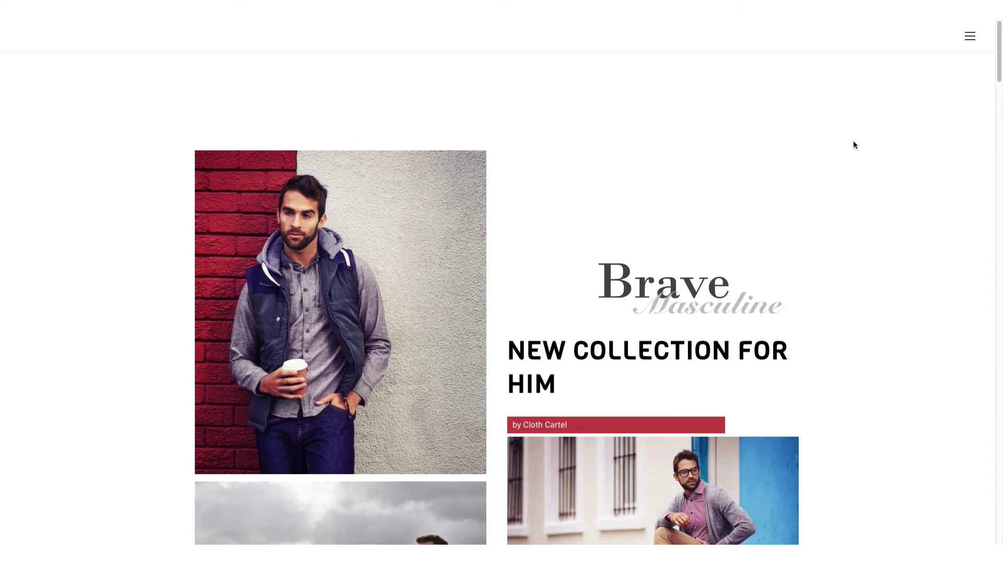
Scroll through the Ultra Agency page to look over its sections
scroll(870, 151, down, 10)
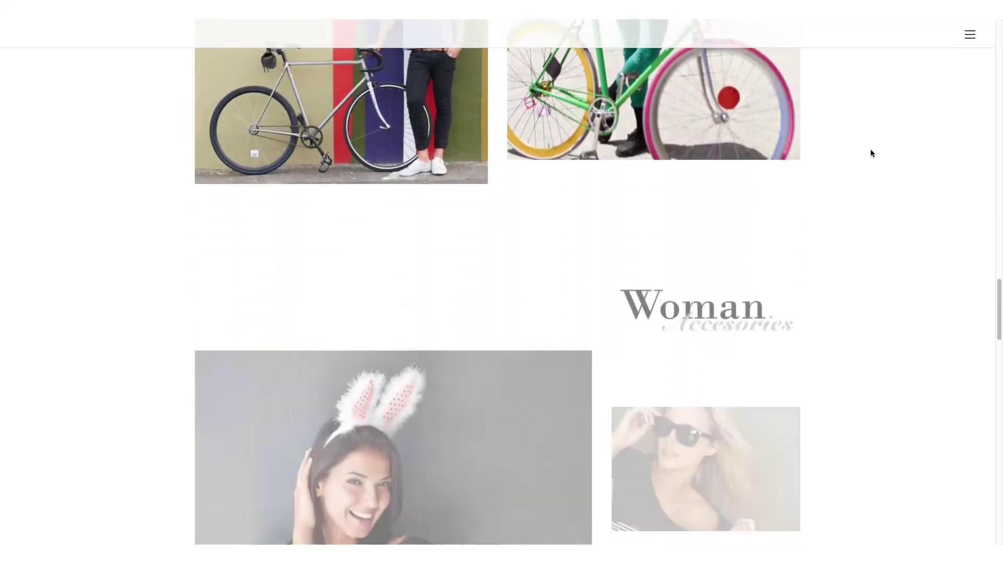
scroll(870, 152, down, 12)
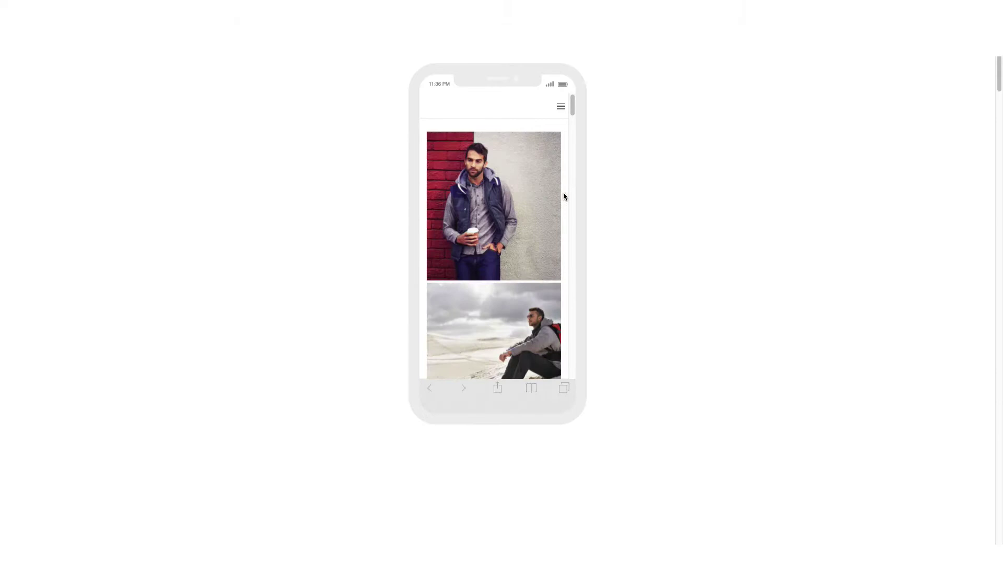
scroll(541, 192, down, 6)
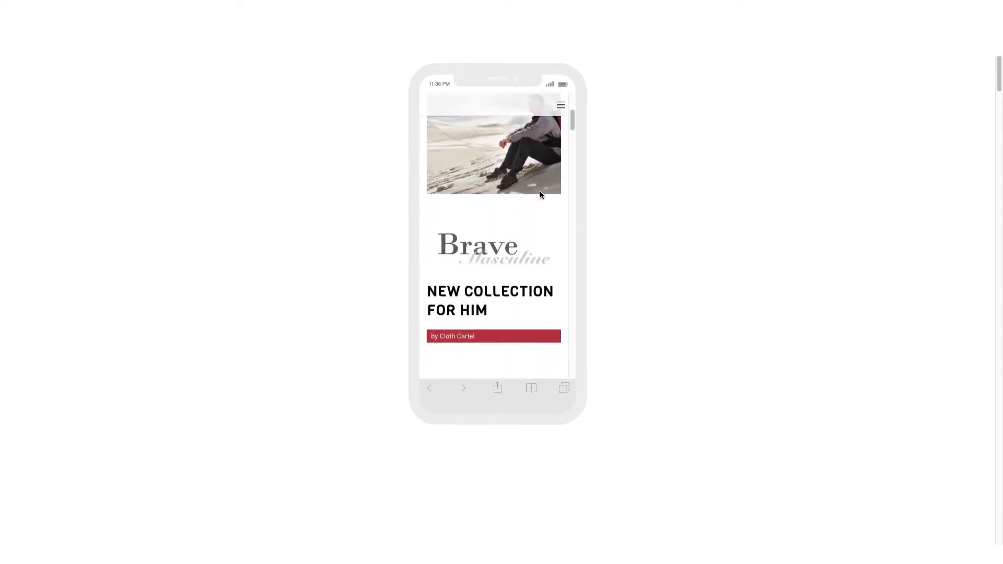
scroll(540, 195, down, 10)
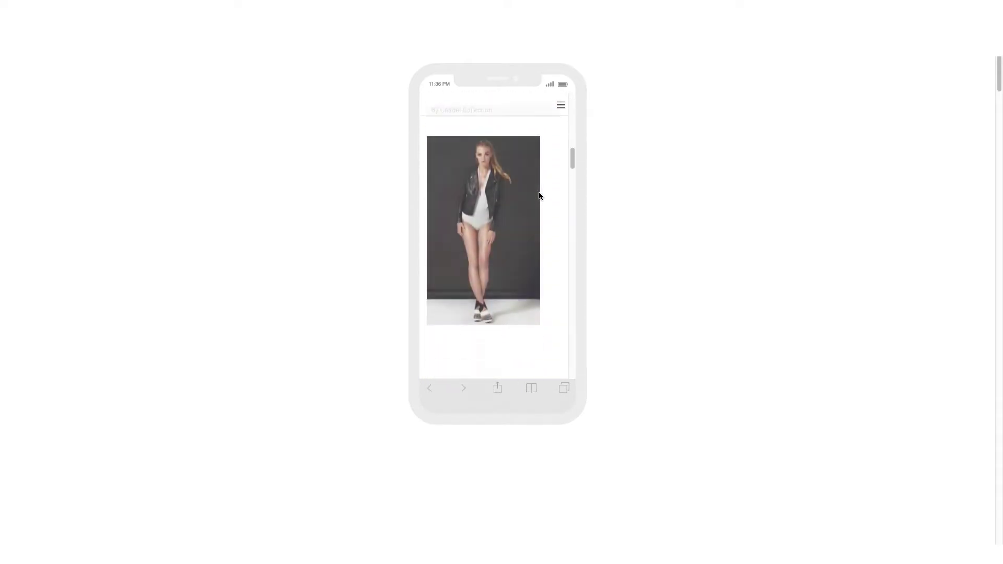
scroll(540, 193, down, 10)
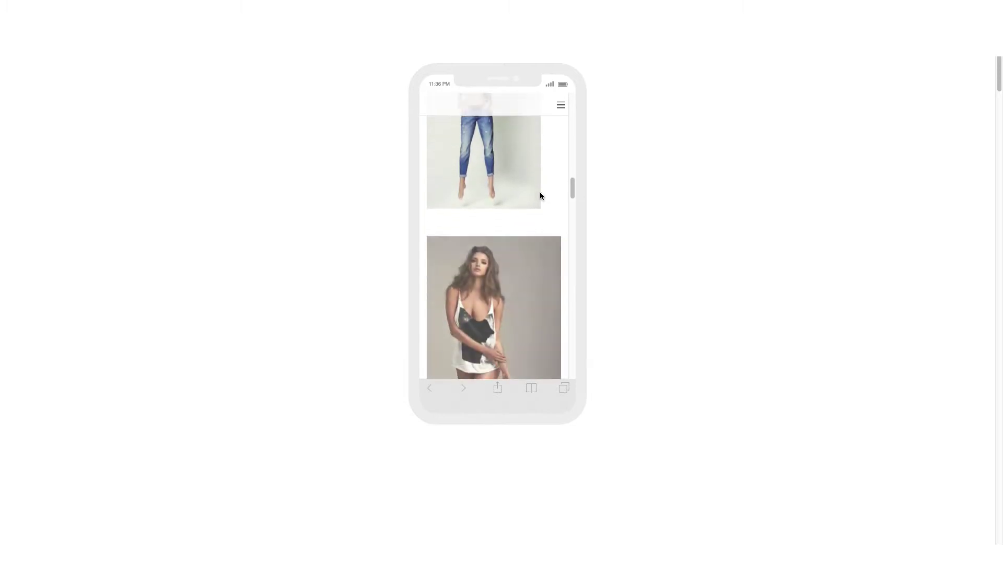
scroll(540, 196, down, 3)
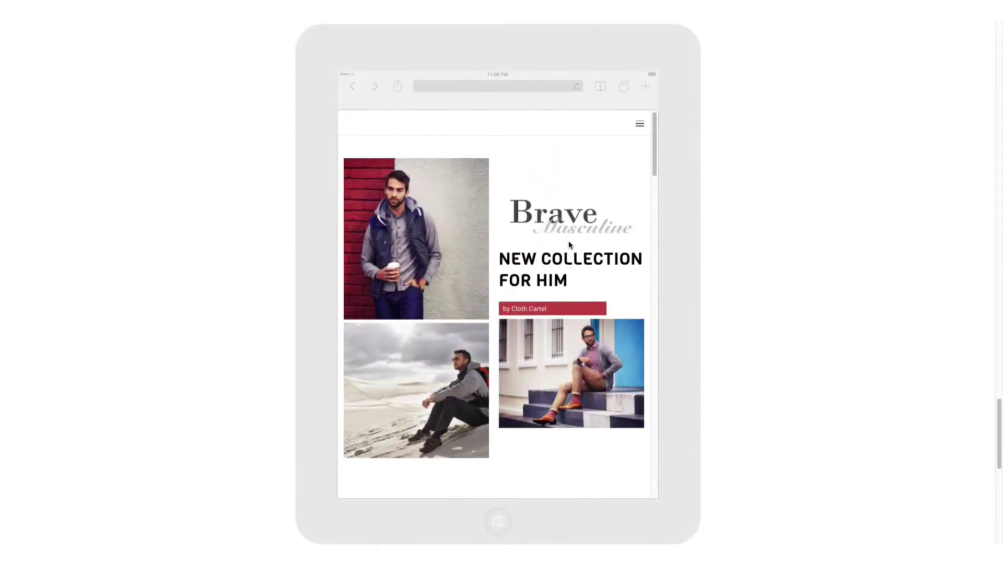
scroll(569, 244, down, 4)
scroll(568, 245, down, 8)
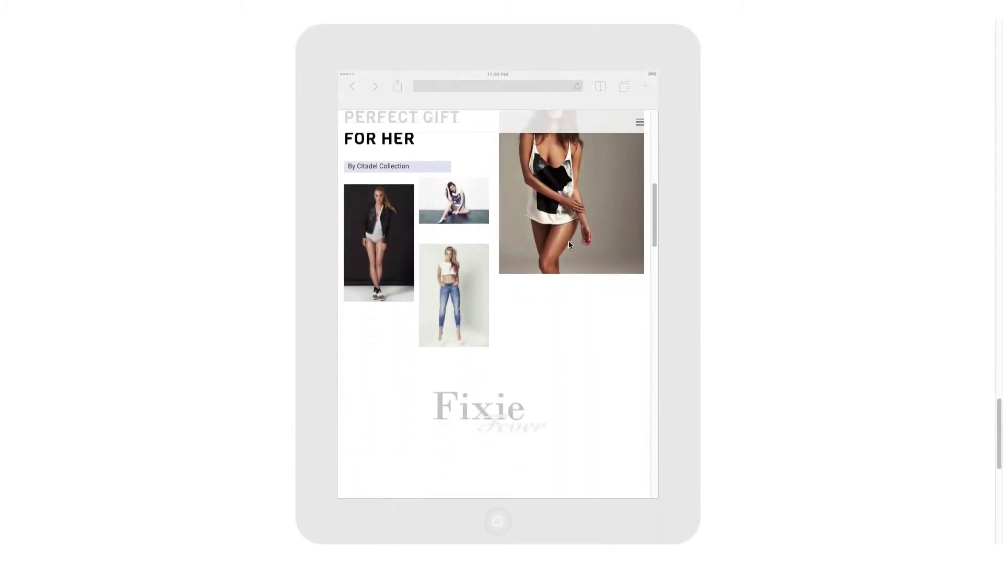
scroll(568, 245, down, 10)
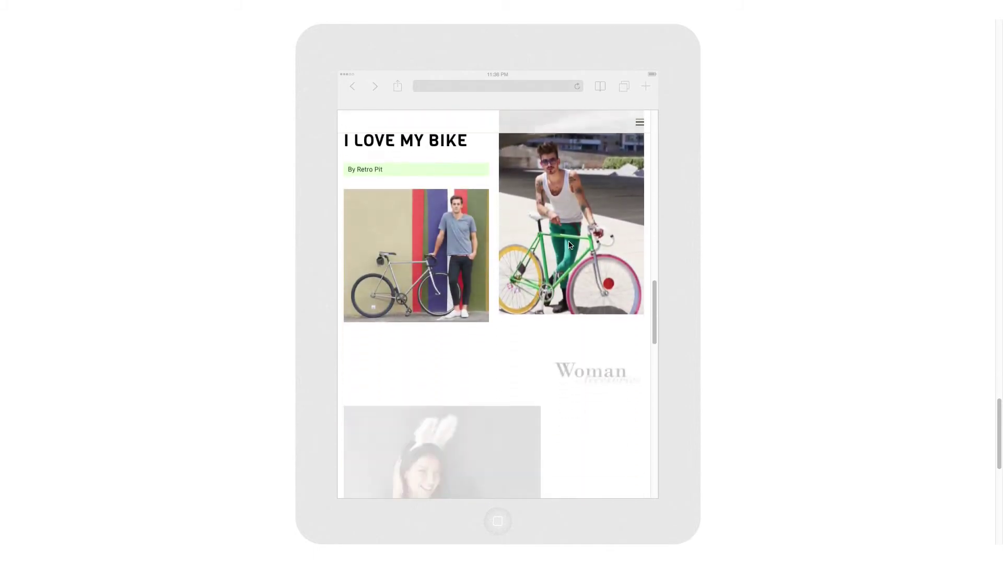
scroll(568, 242, down, 10)
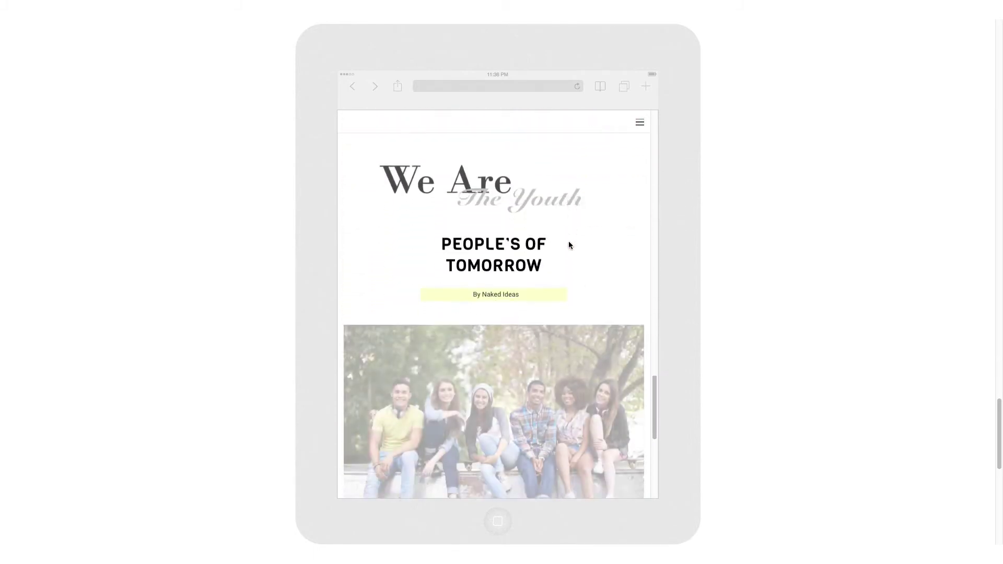
scroll(587, 251, down, 1)
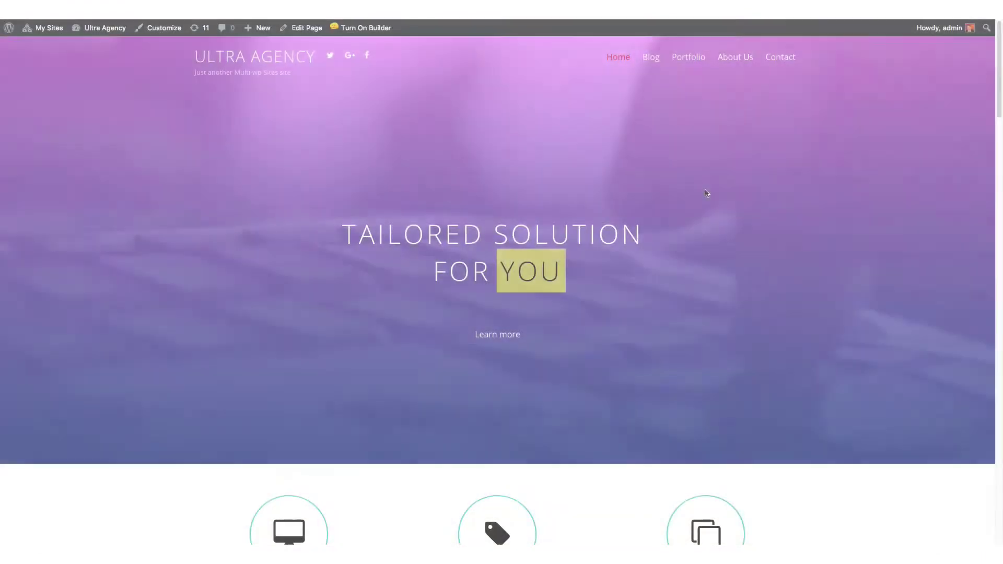
scroll(705, 193, down, 6)
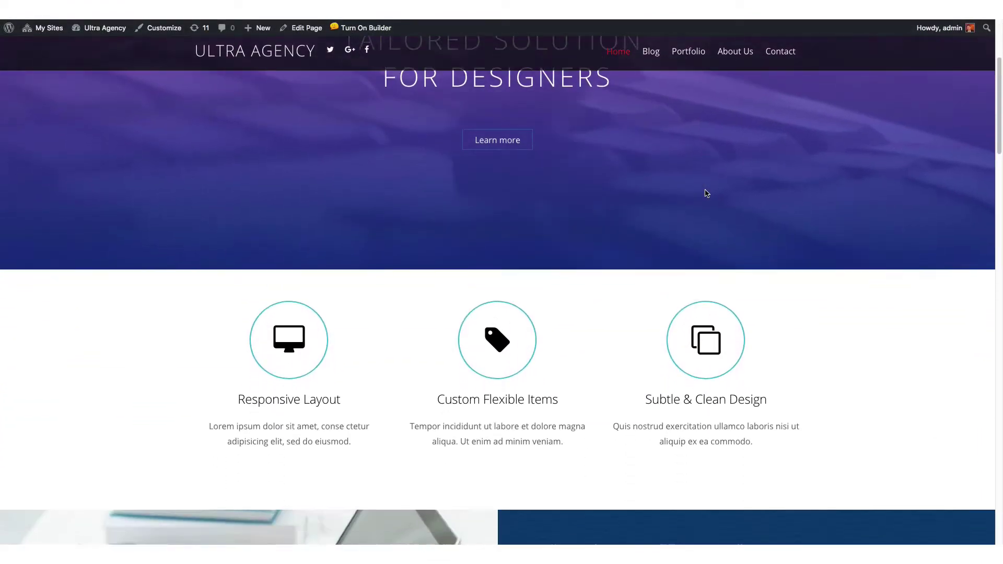
scroll(705, 193, down, 9)
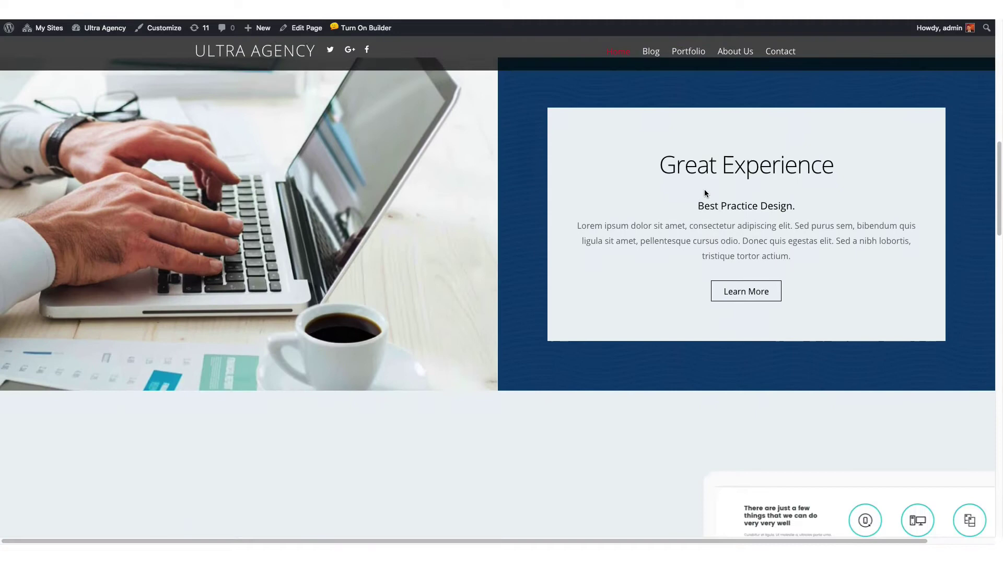
scroll(704, 193, down, 10)
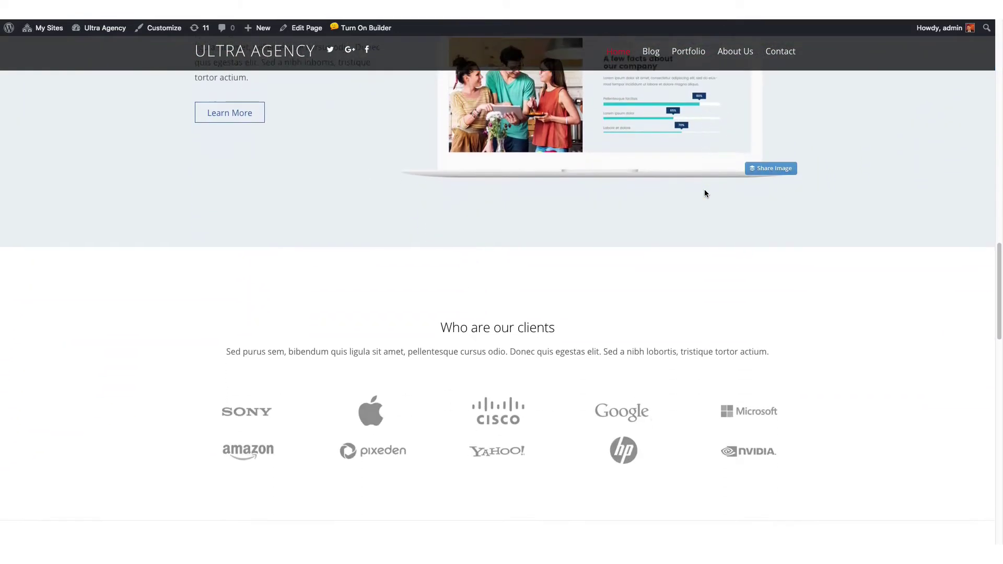
scroll(704, 193, down, 8)
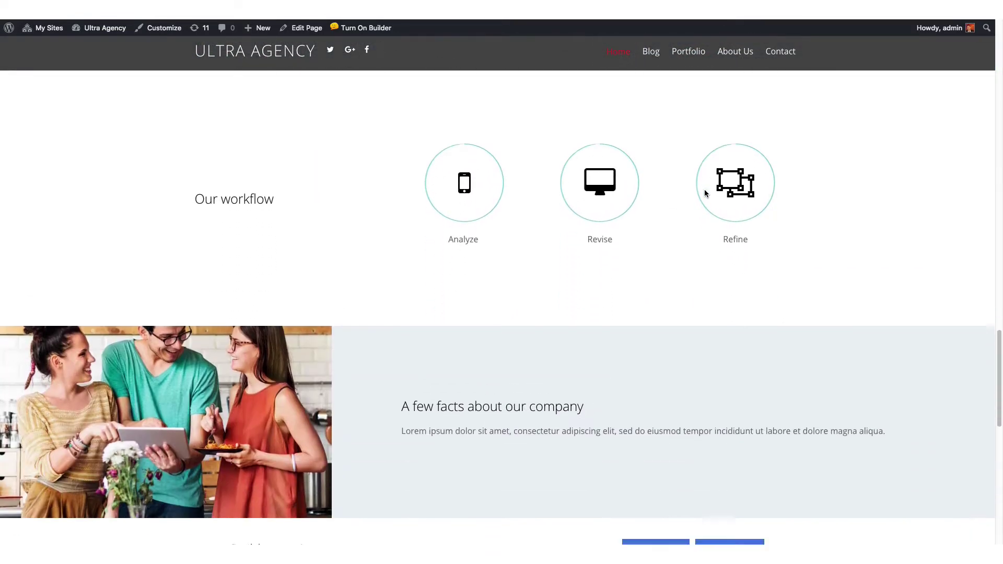
scroll(704, 193, down, 3)
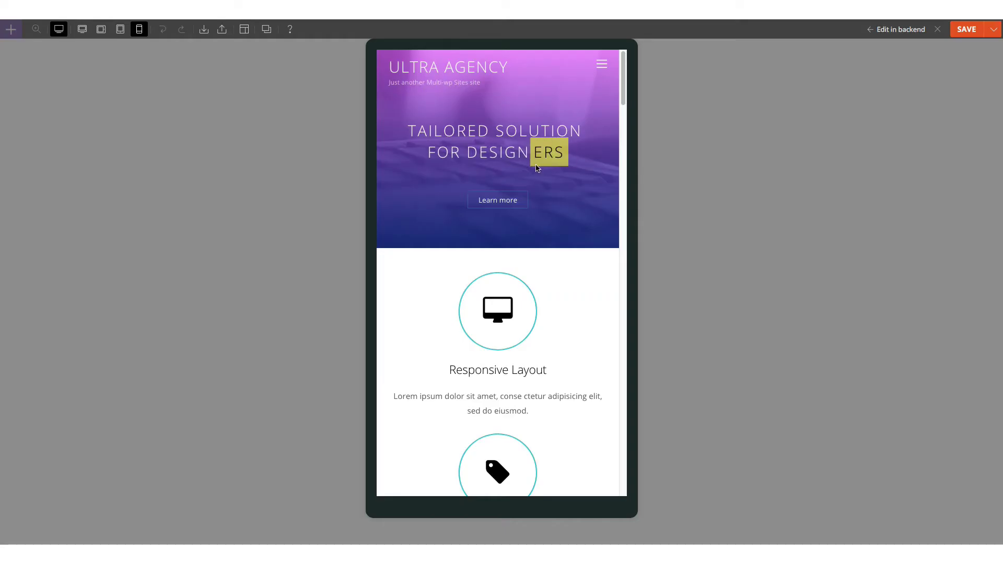
scroll(543, 168, down, 9)
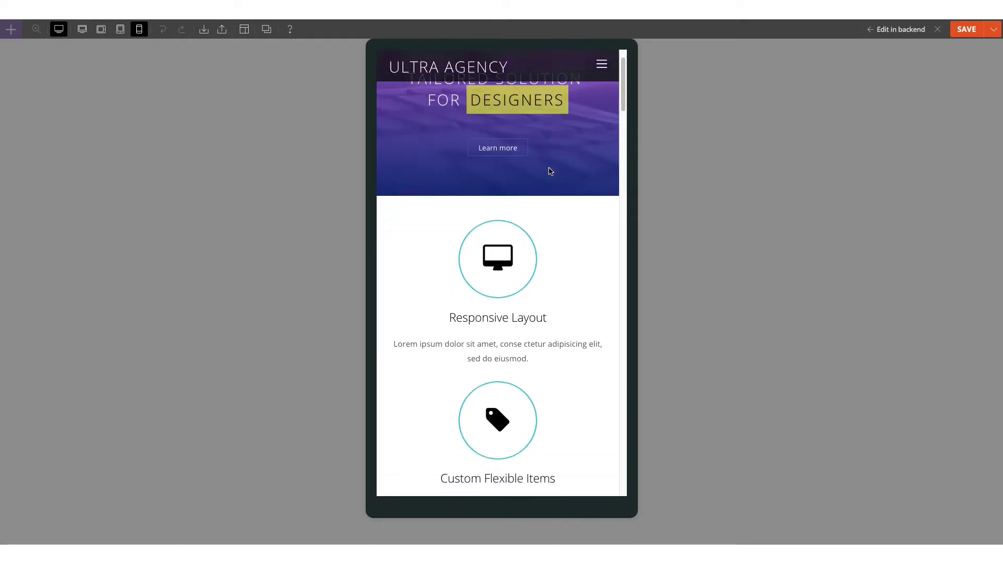
scroll(549, 171, down, 5)
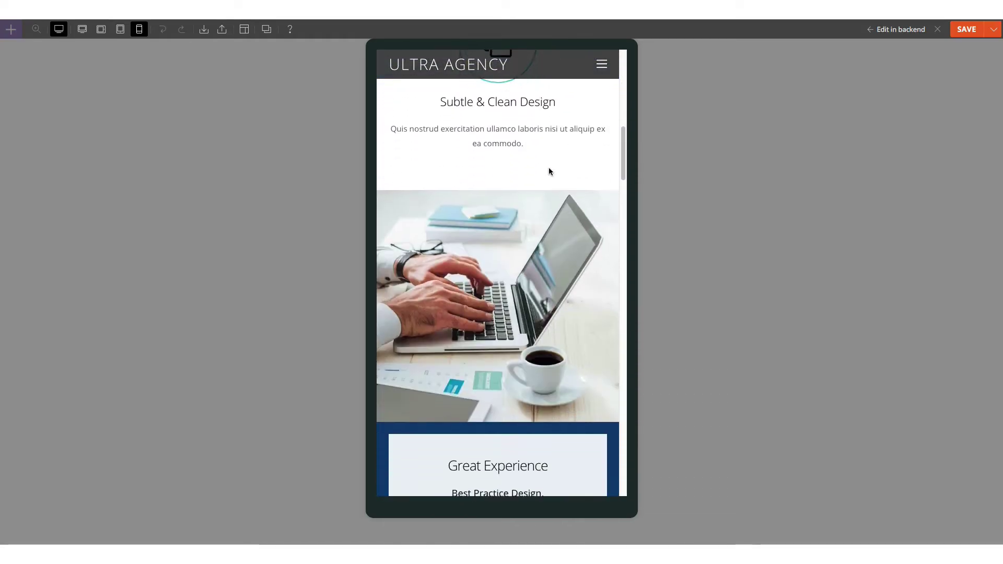
scroll(548, 170, down, 1)
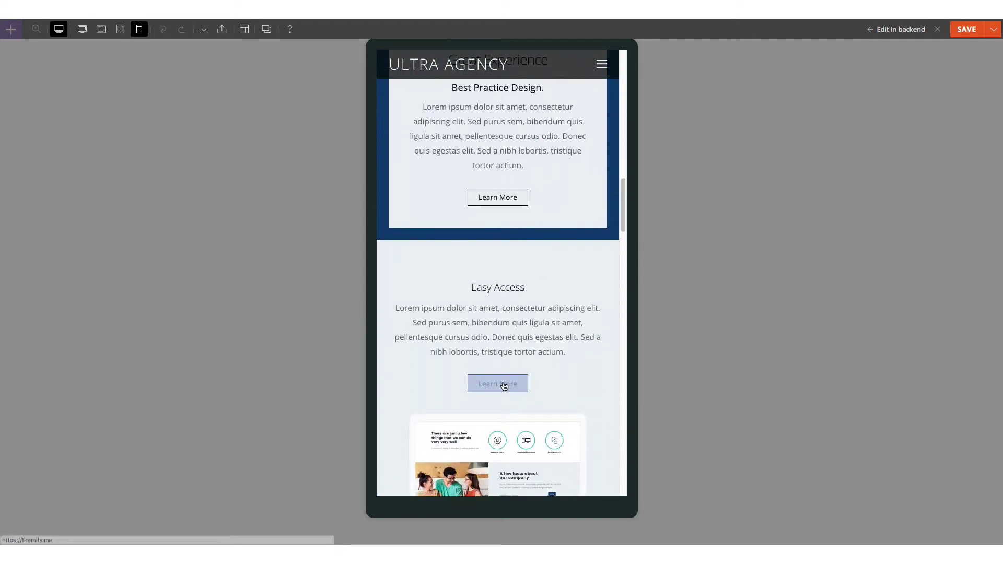
scroll(570, 426, down, 1)
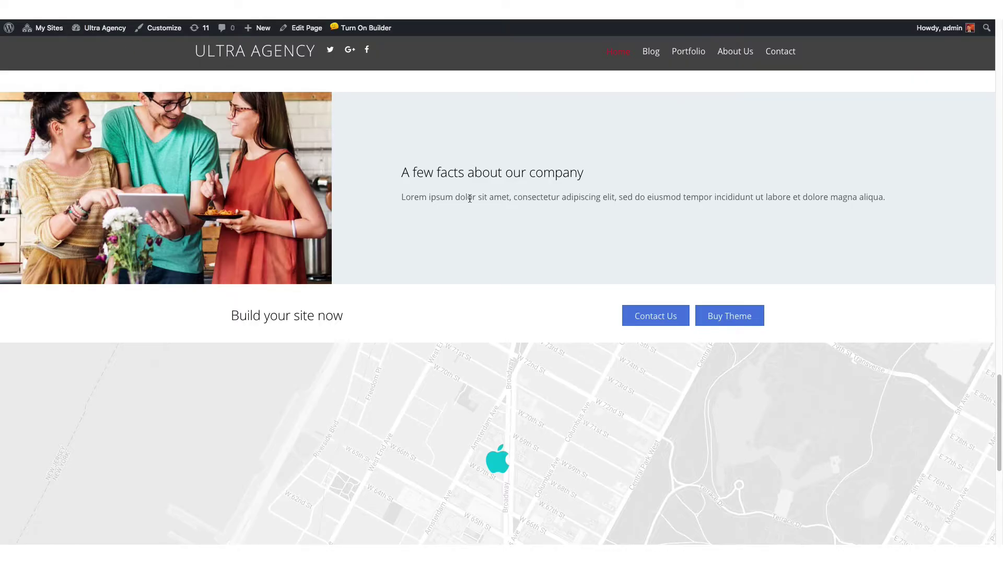
scroll(469, 197, up, 20)
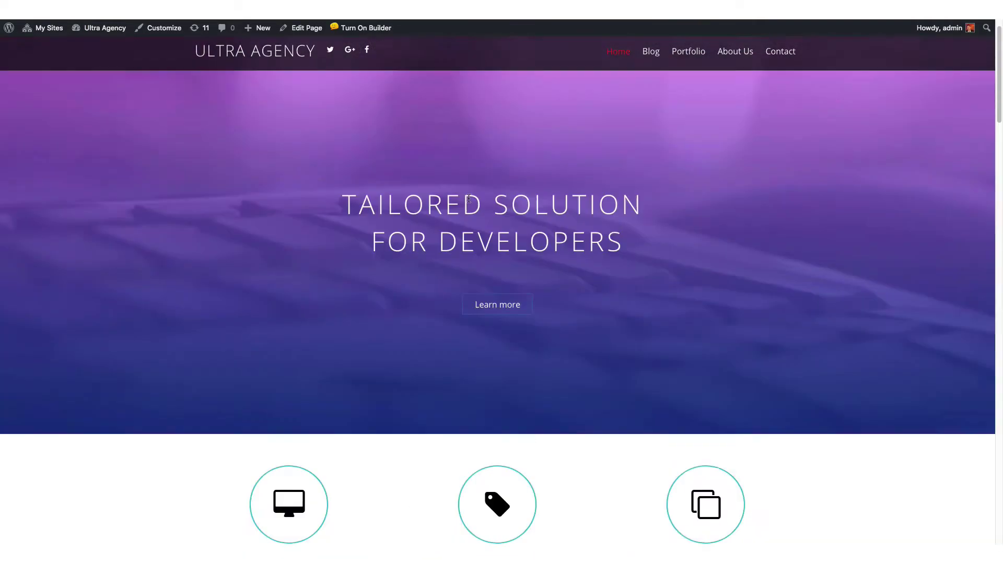
scroll(468, 198, up, 1)
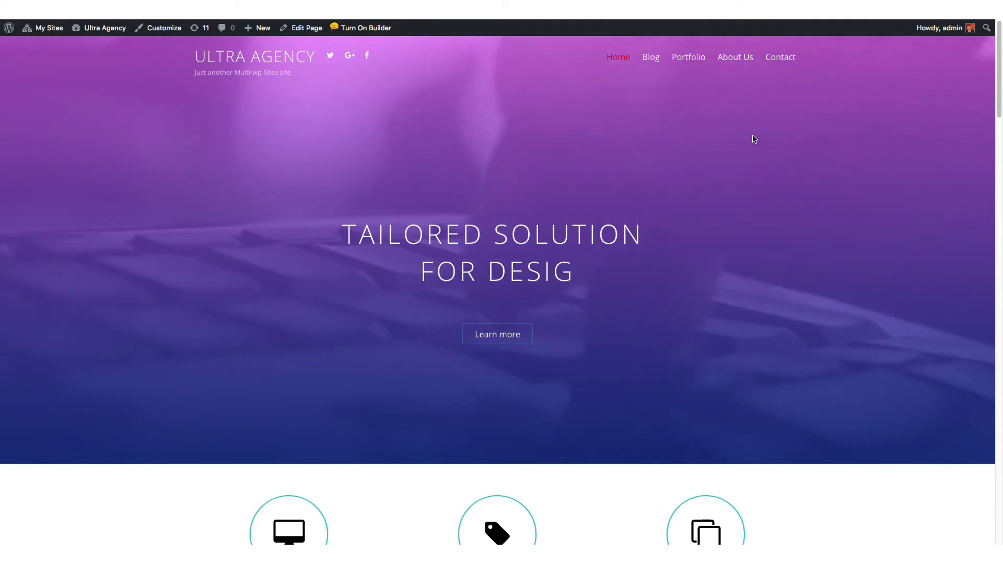
Edit the page in Themify Builder at mobile width, down to the laptop / Great Experience row
click(389, 32)
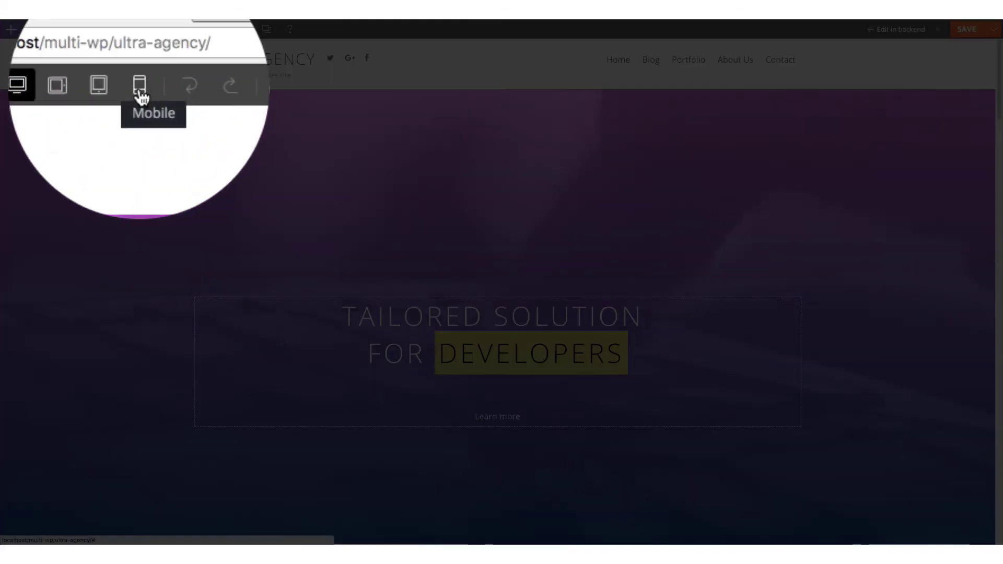
click(139, 30)
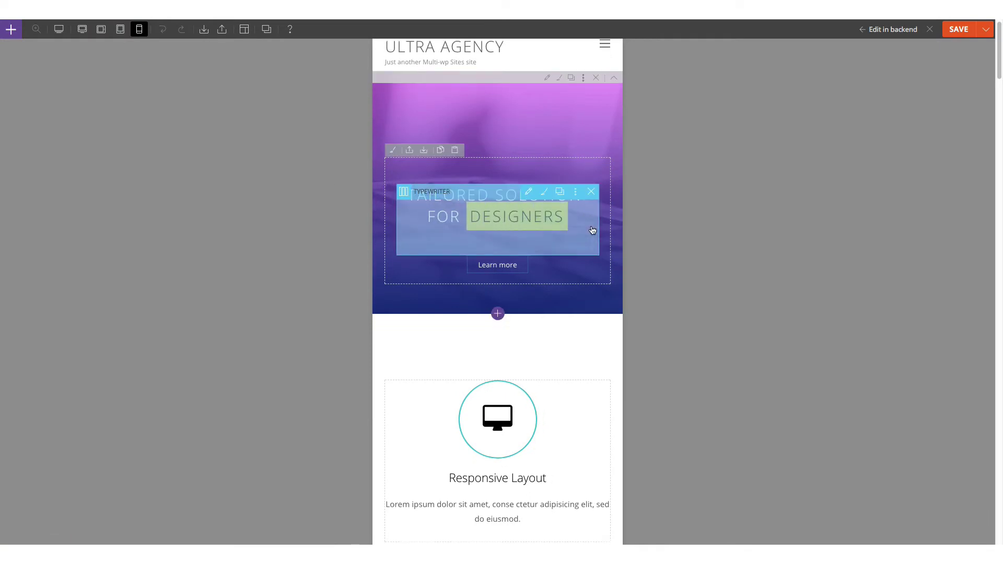
scroll(591, 230, down, 2)
scroll(592, 232, down, 15)
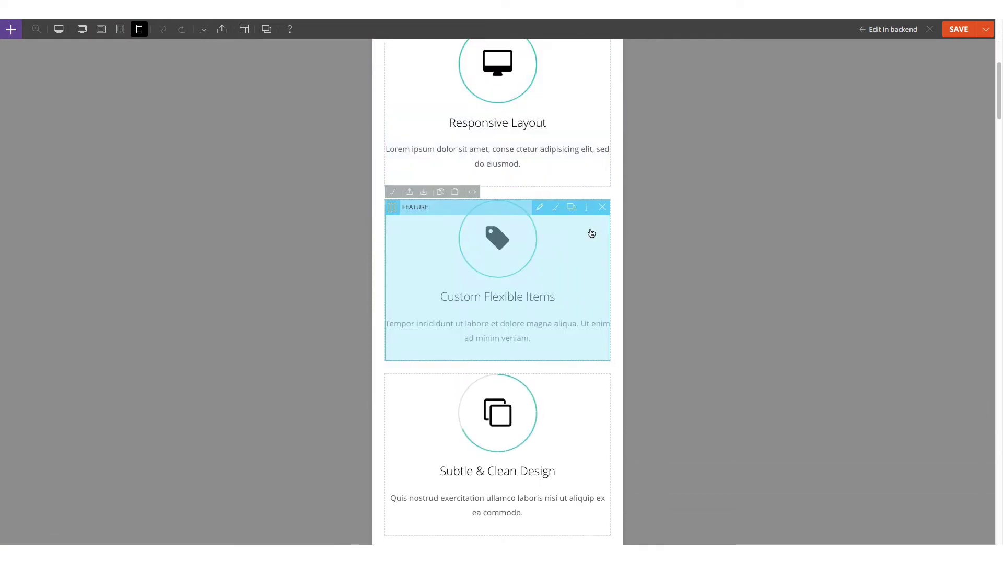
scroll(590, 232, down, 1)
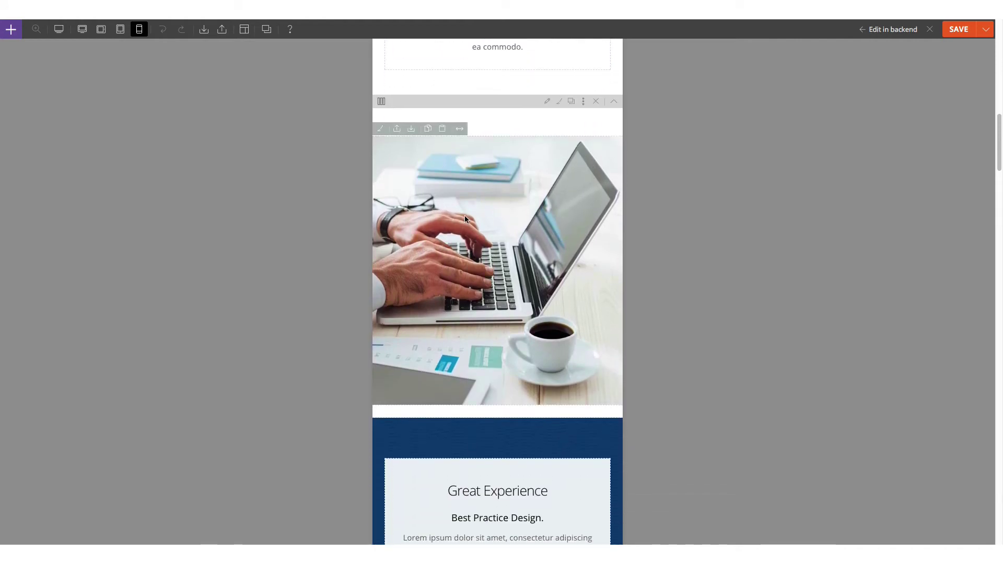
scroll(436, 167, down, 1)
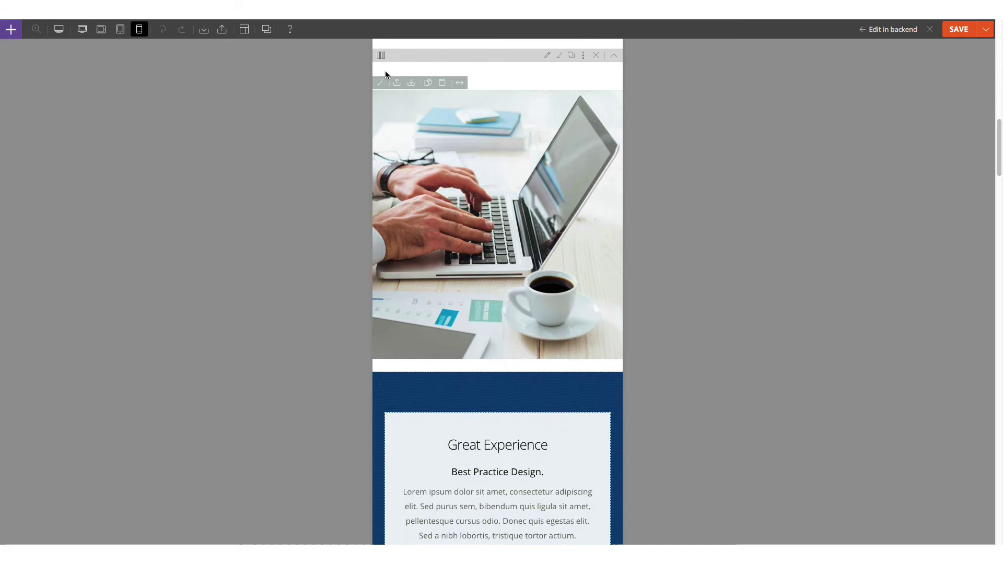
Set the row's mobile Column Direction to reverse so Great Experience sits above the laptop photo
click(382, 55)
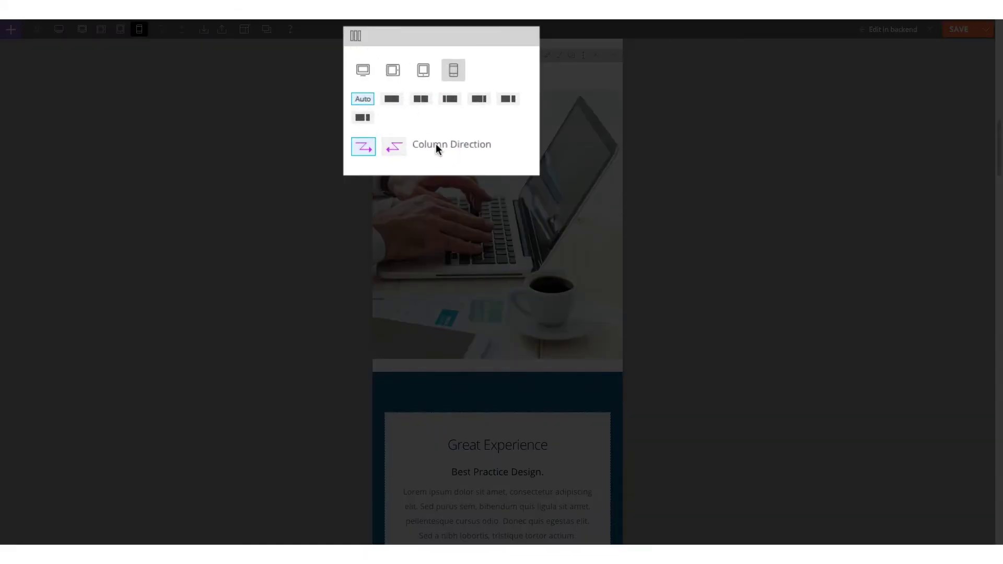
click(396, 148)
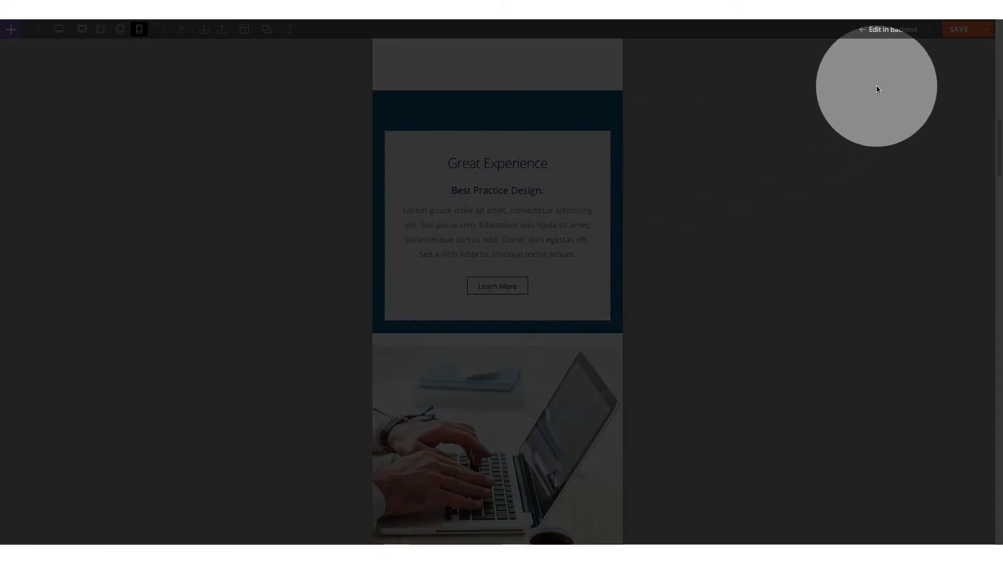
Save the page and scroll its phone-frame preview to check the reversed row
click(953, 31)
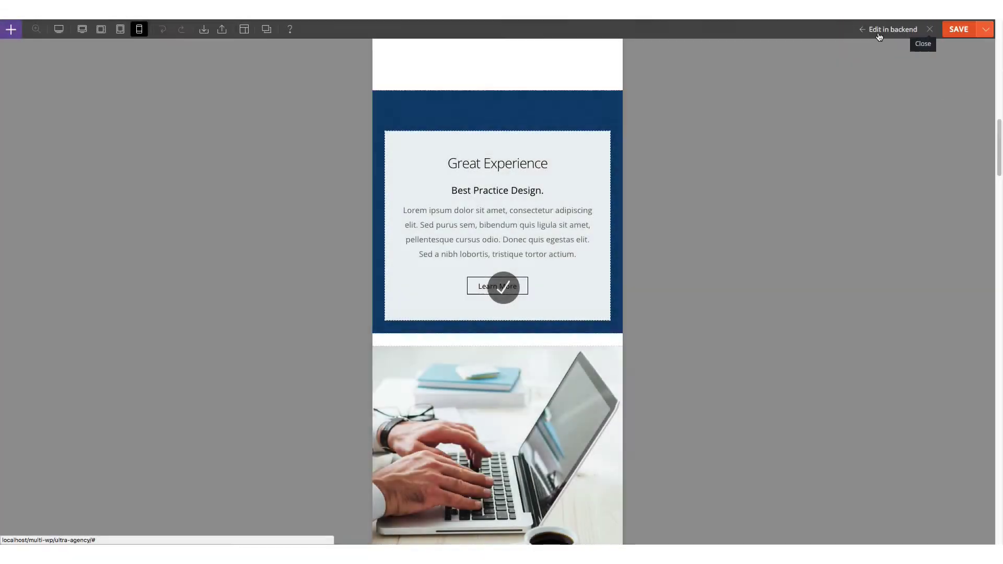
click(58, 30)
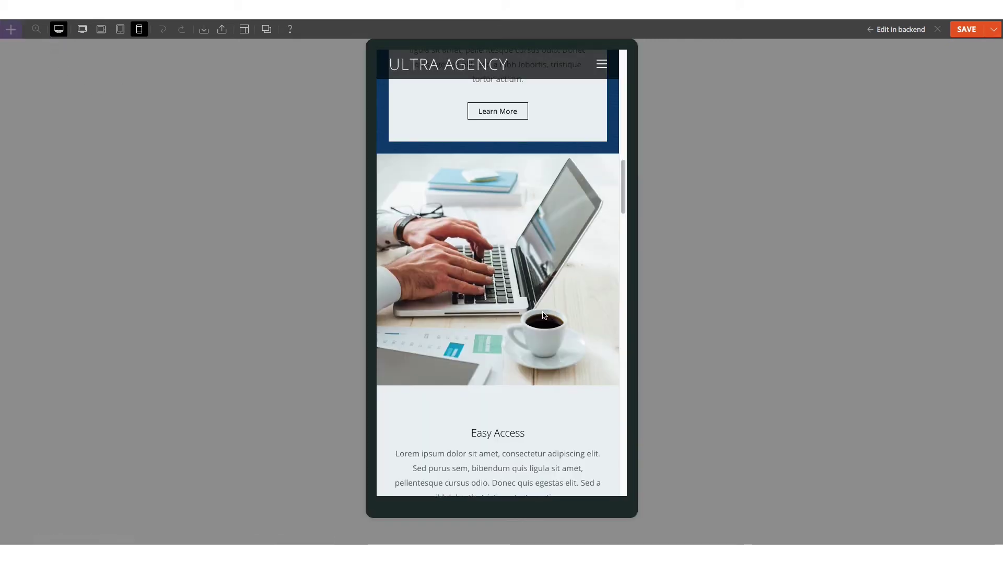
scroll(407, 153, up, 3)
scroll(407, 154, down, 3)
scroll(408, 154, down, 6)
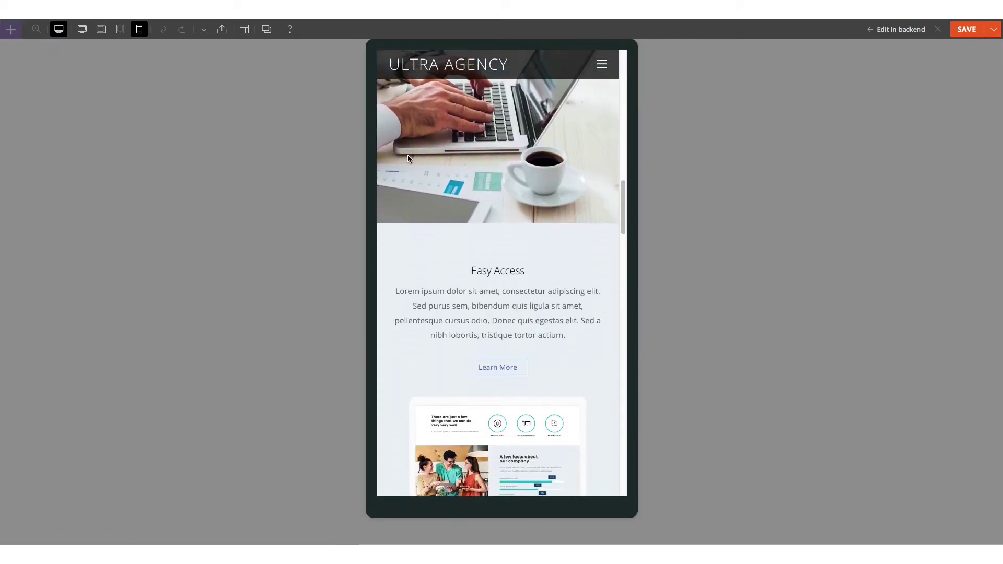
scroll(408, 158, down, 3)
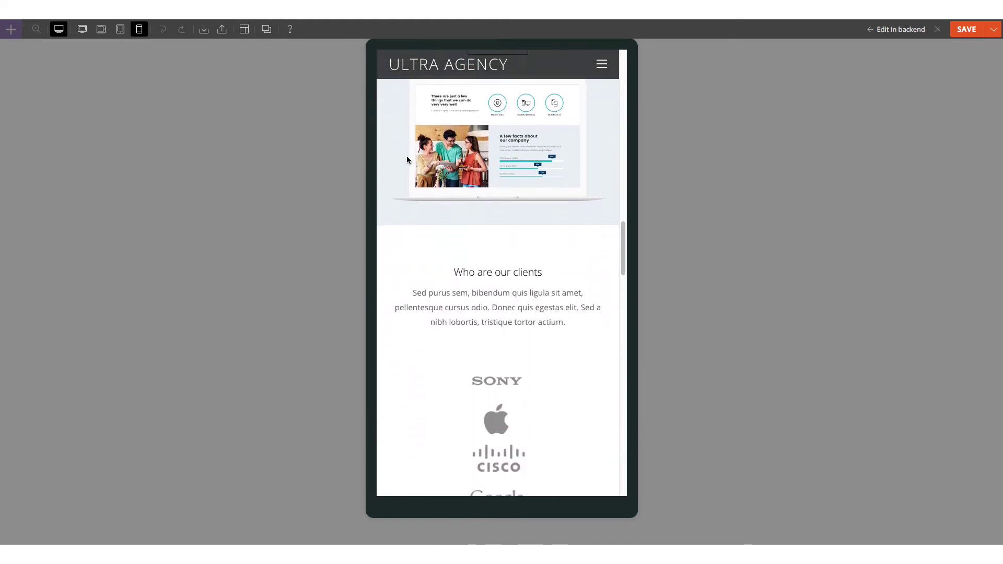
scroll(412, 188, up, 4)
scroll(416, 194, up, 2)
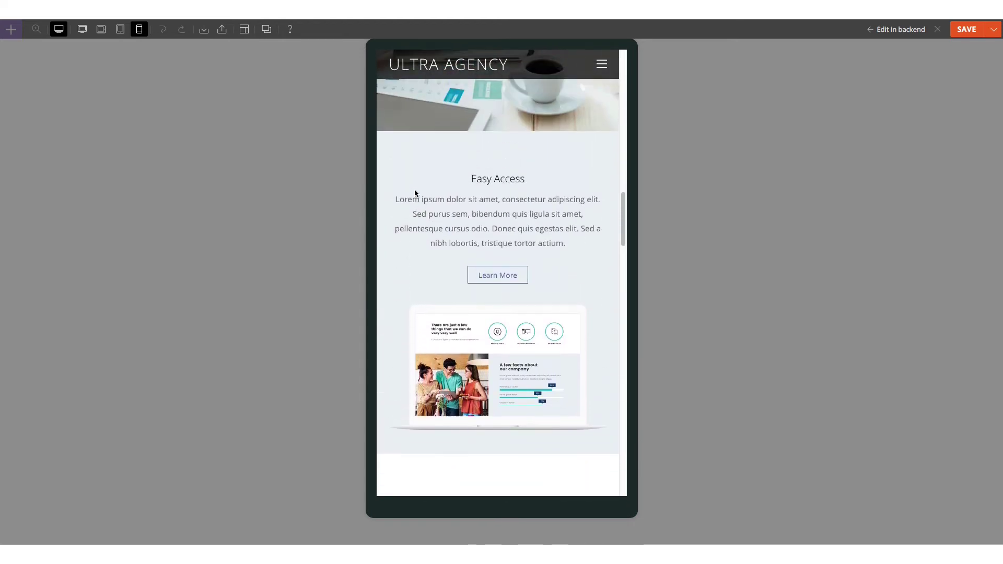
scroll(516, 285, up, 3)
scroll(515, 285, up, 3)
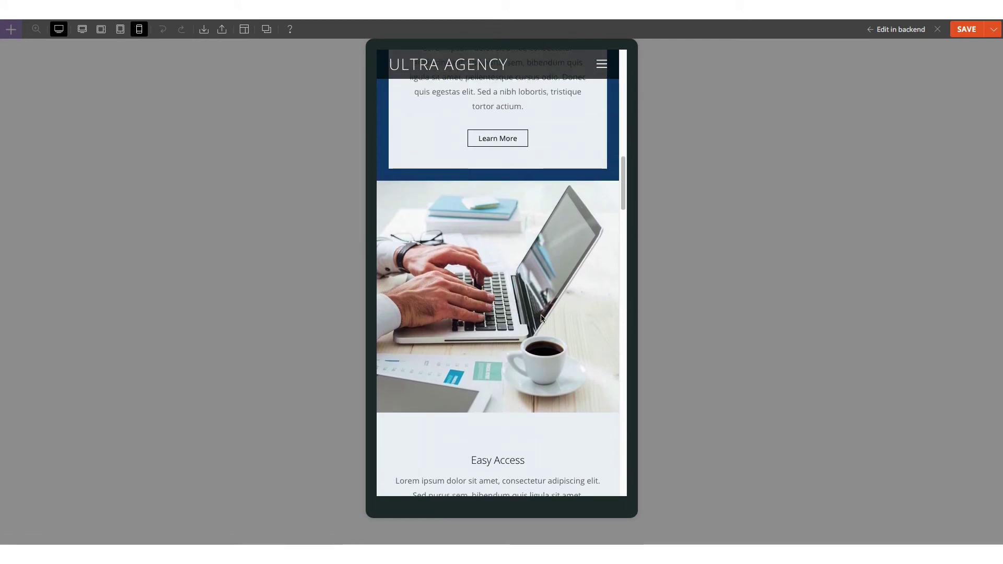
scroll(541, 314, down, 4)
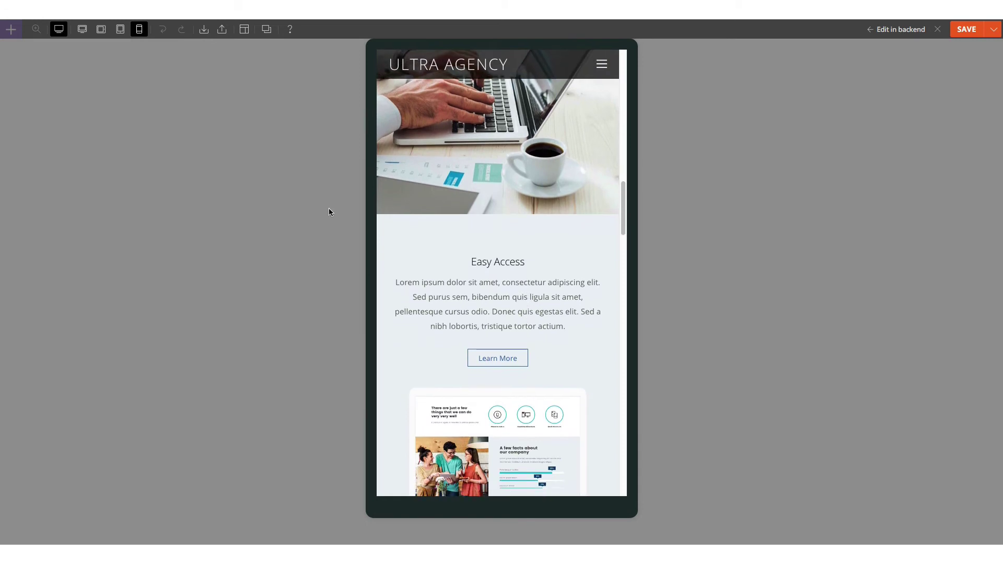
Preview the page at tablet landscape width, where the layout is unchanged
click(100, 29)
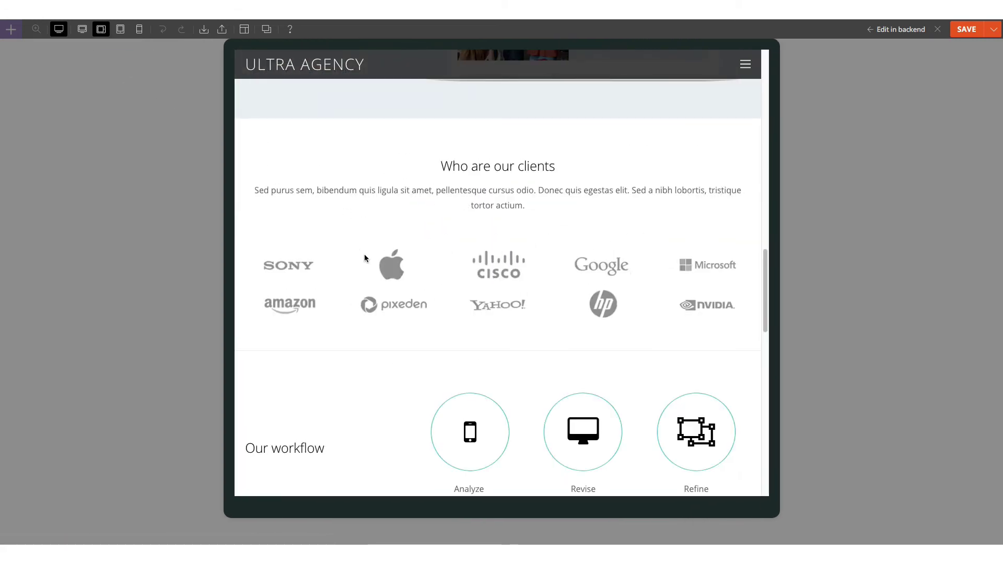
scroll(365, 259, up, 5)
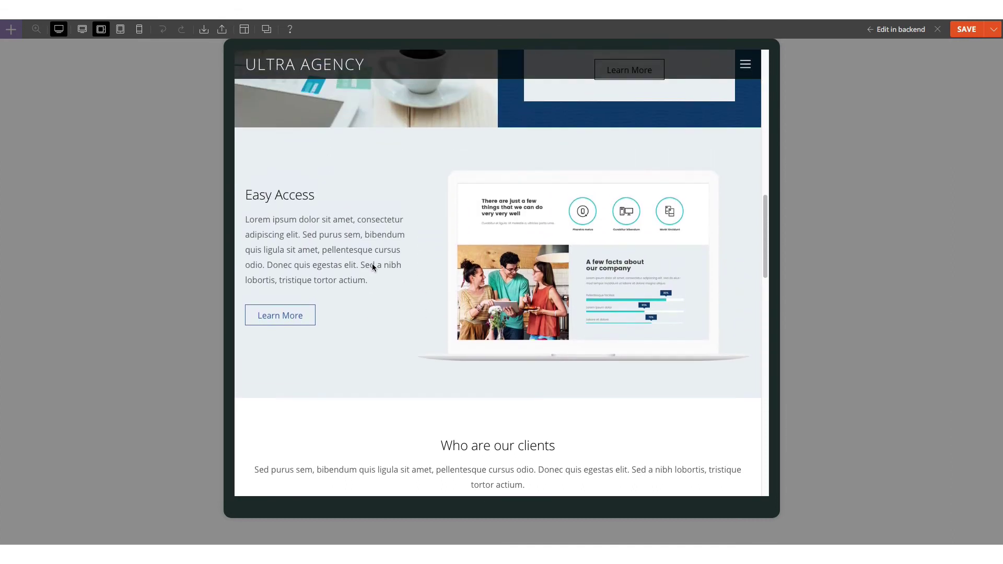
scroll(373, 265, up, 4)
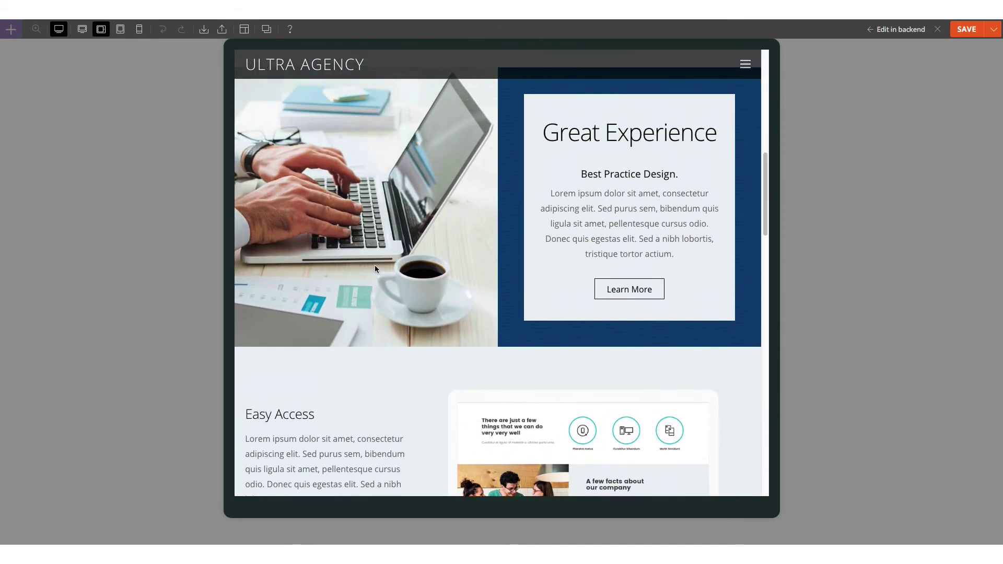
scroll(375, 265, up, 3)
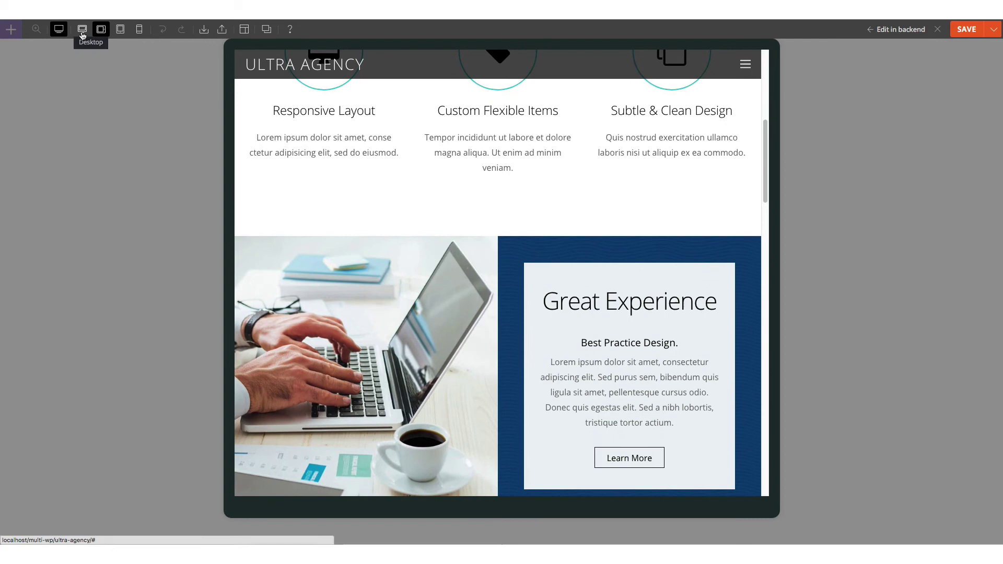
Preview the page at full desktop width, with Easy Access text beside its mockup
click(81, 33)
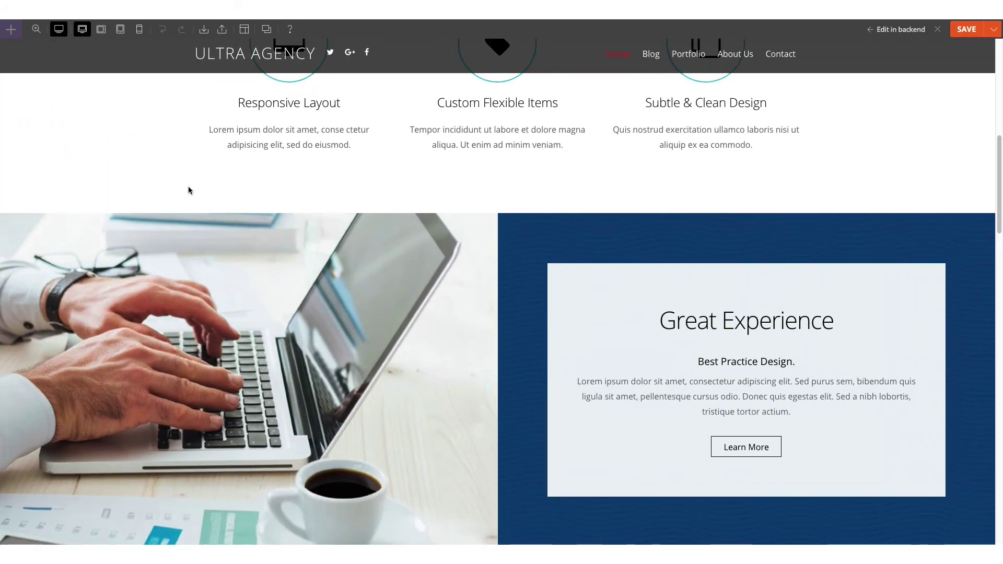
scroll(188, 190, down, 4)
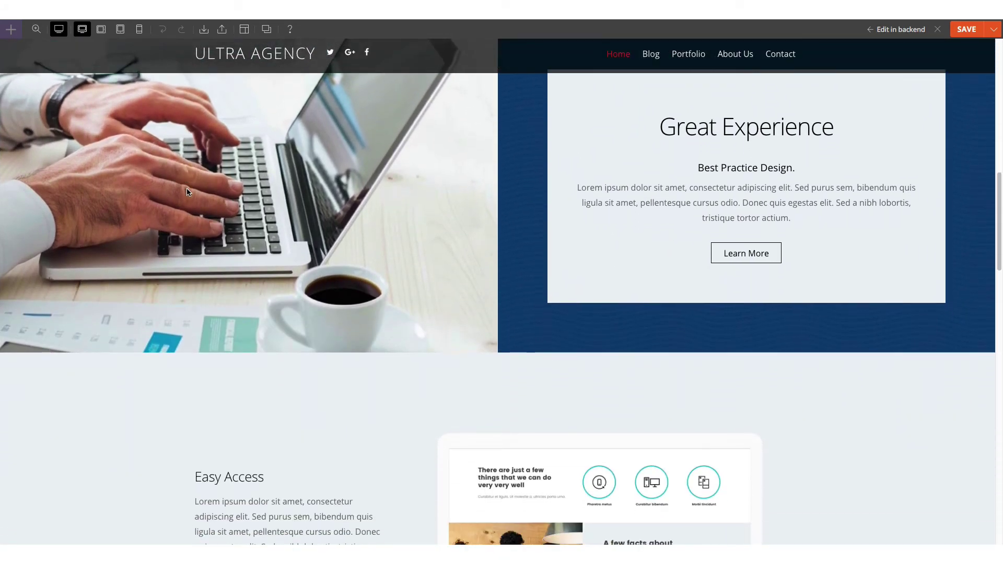
scroll(184, 190, down, 4)
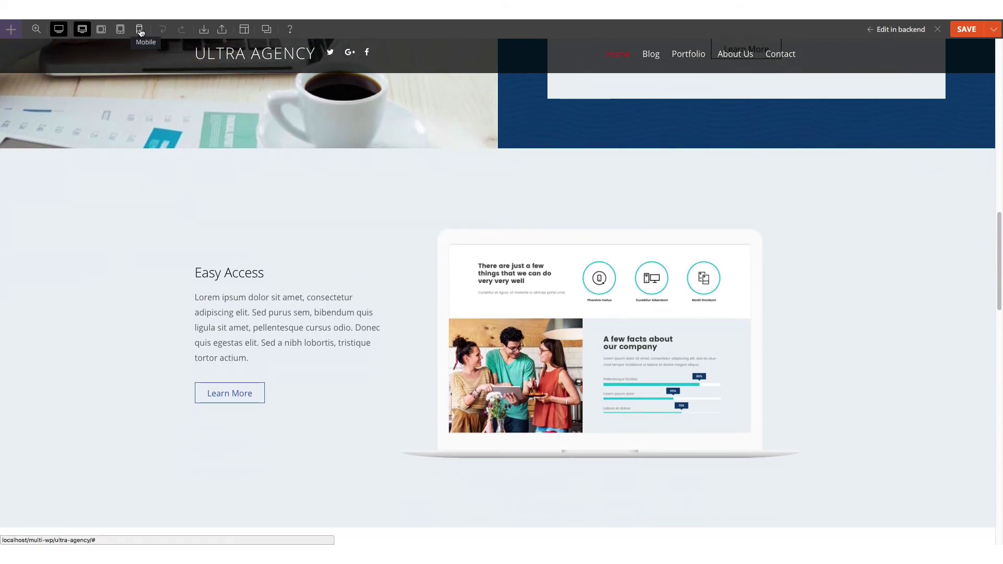
Switch back to the Mobile preview and confirm the text stacks above its mockup image
click(139, 30)
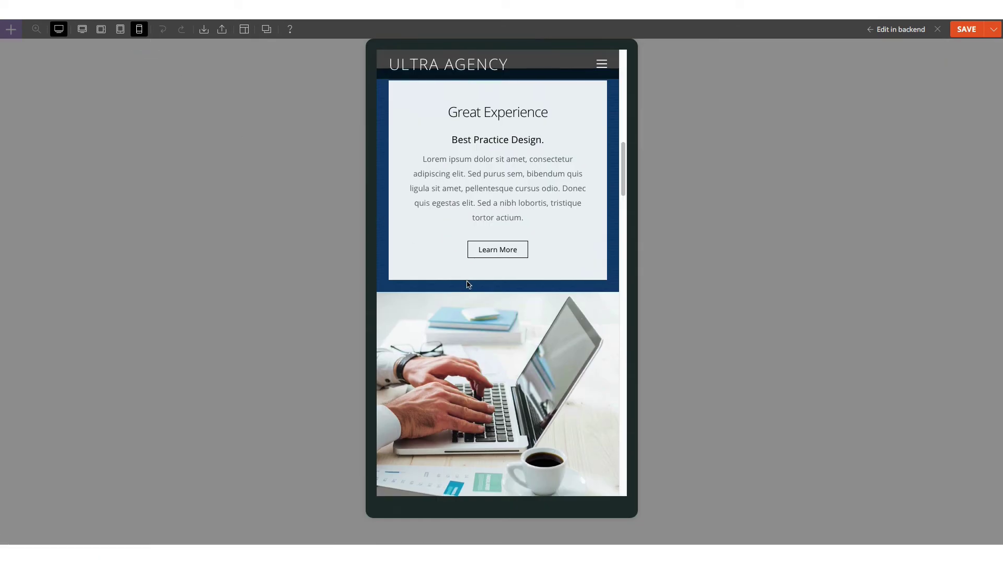
scroll(468, 283, up, 2)
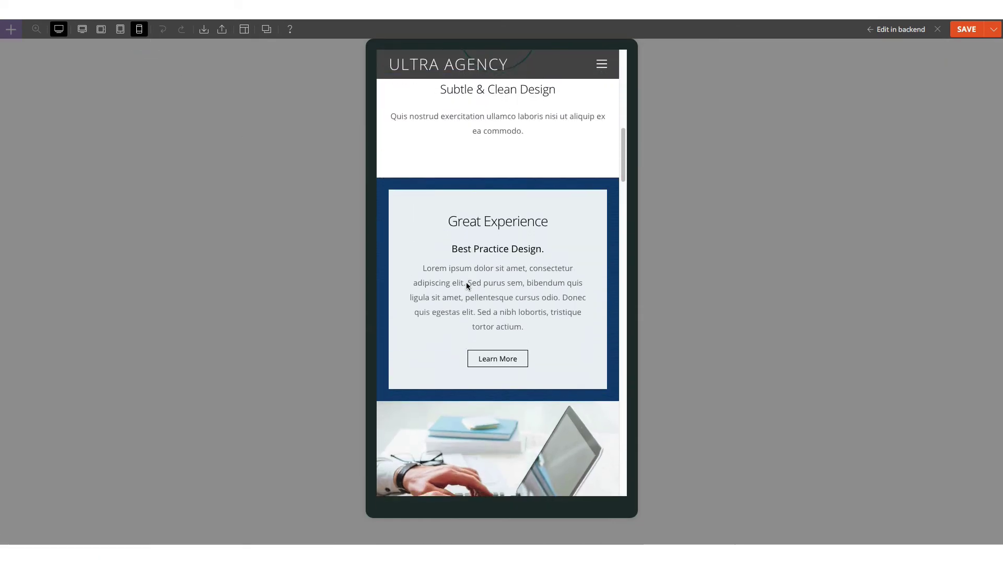
scroll(466, 286, down, 5)
scroll(468, 286, down, 3)
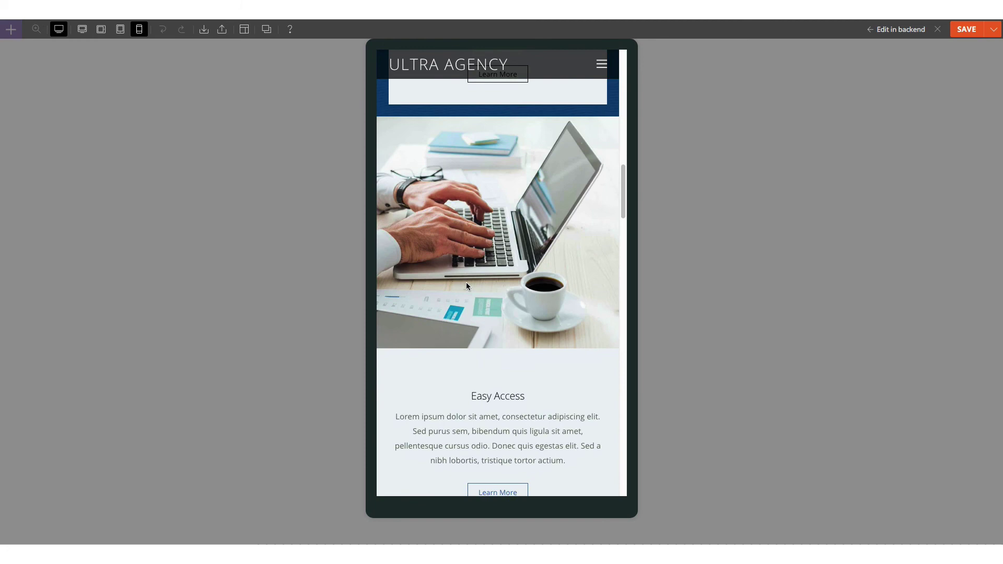
scroll(469, 286, down, 3)
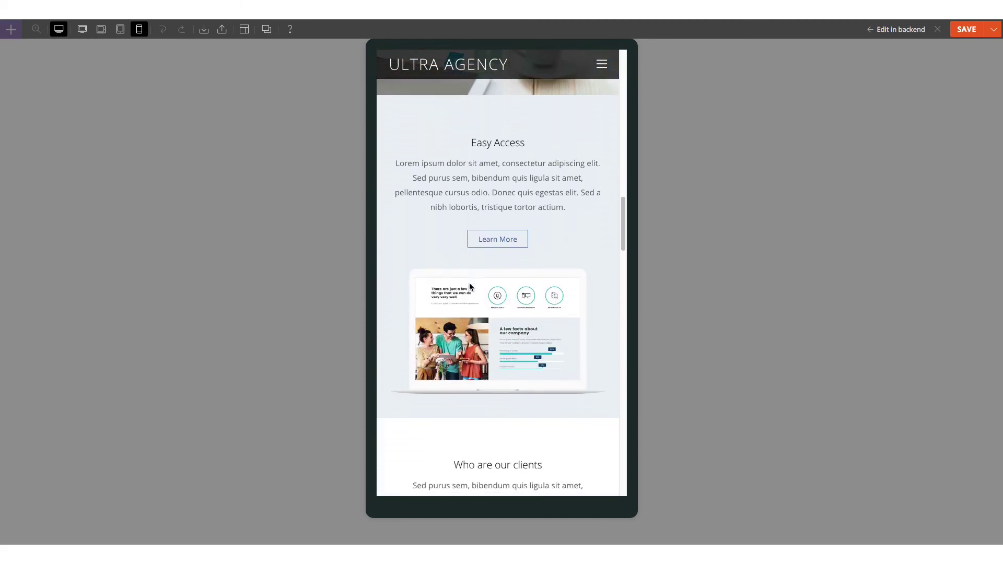